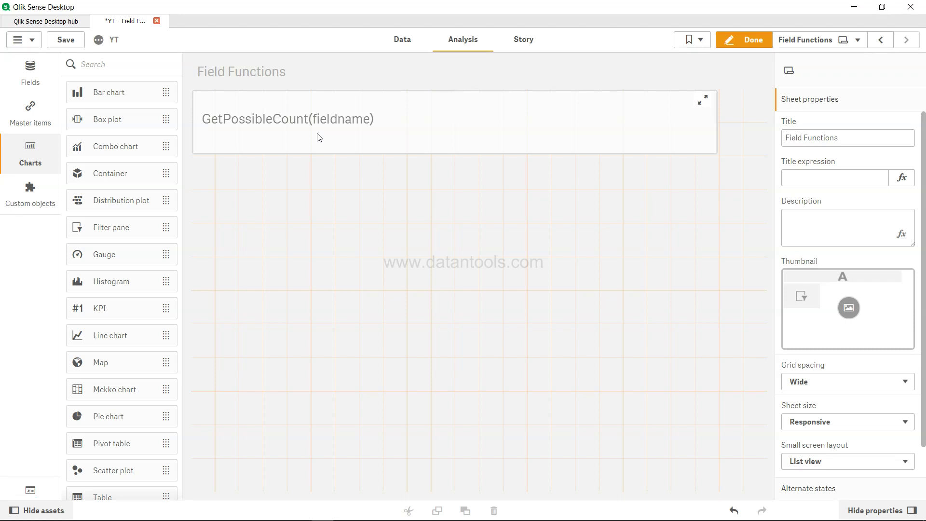
Step: Review the pipe-delimited Initials inline LOAD script in the data load editor and reload the data
left_click(394, 43)
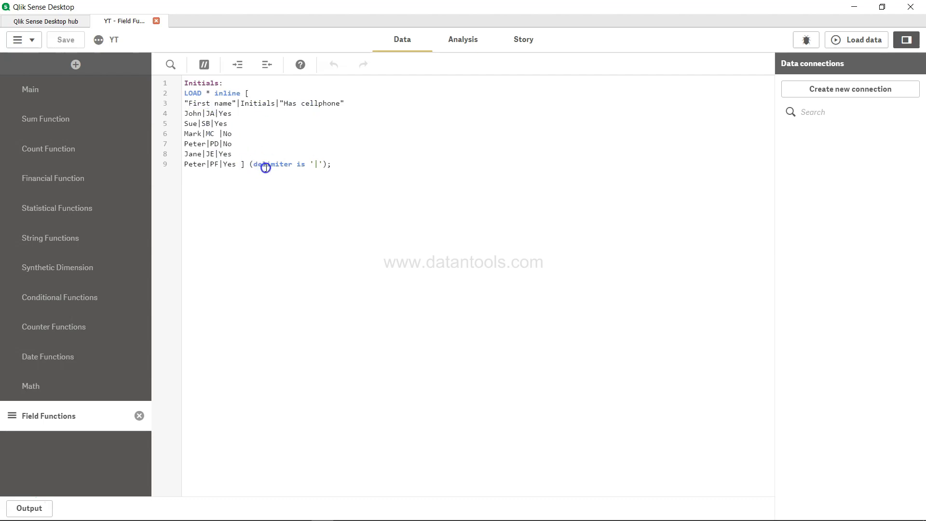
left_click_drag(266, 164, 324, 165)
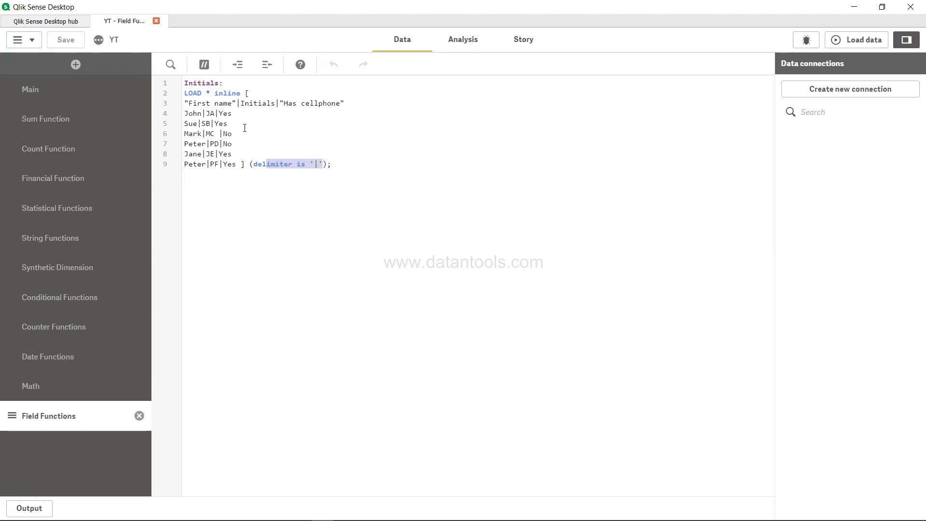
left_click(857, 40)
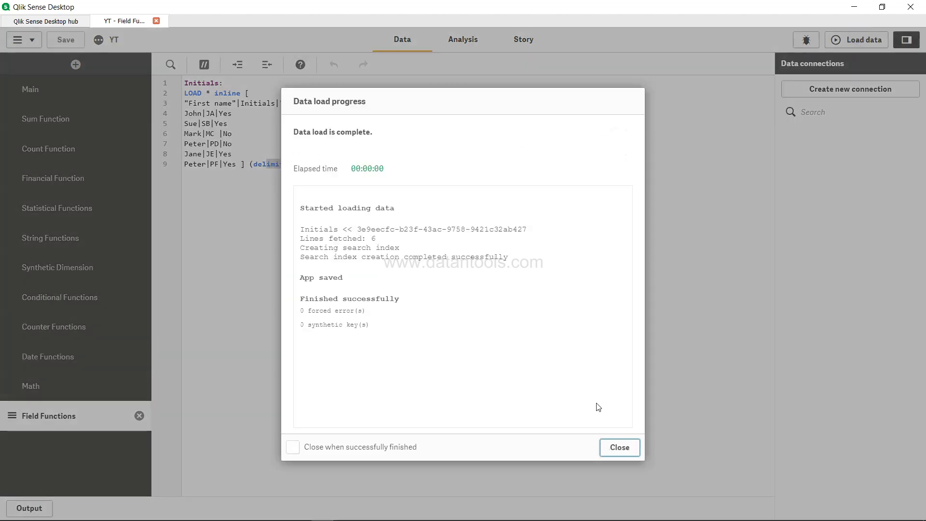
Step: Add a narrow filter pane on the First name field below the sheet heading
left_click(619, 448)
left_click(463, 45)
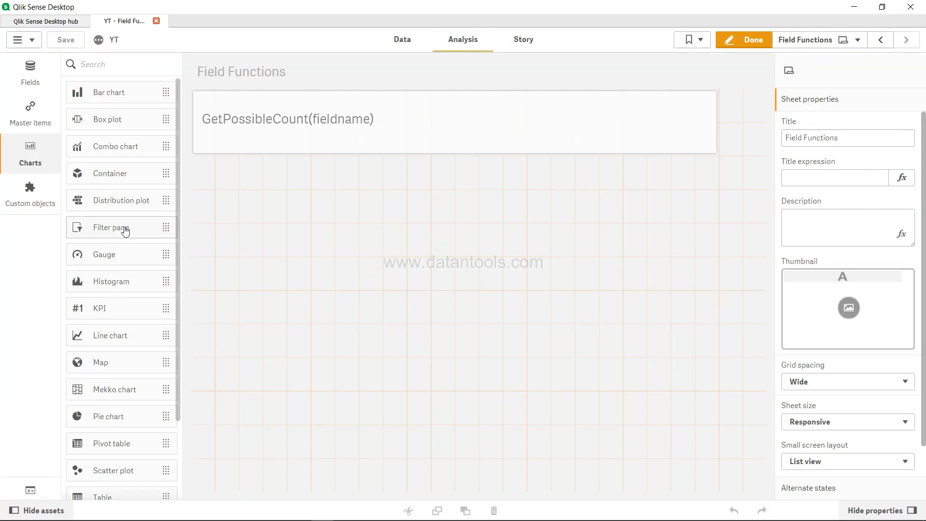
left_click_drag(124, 231, 236, 222)
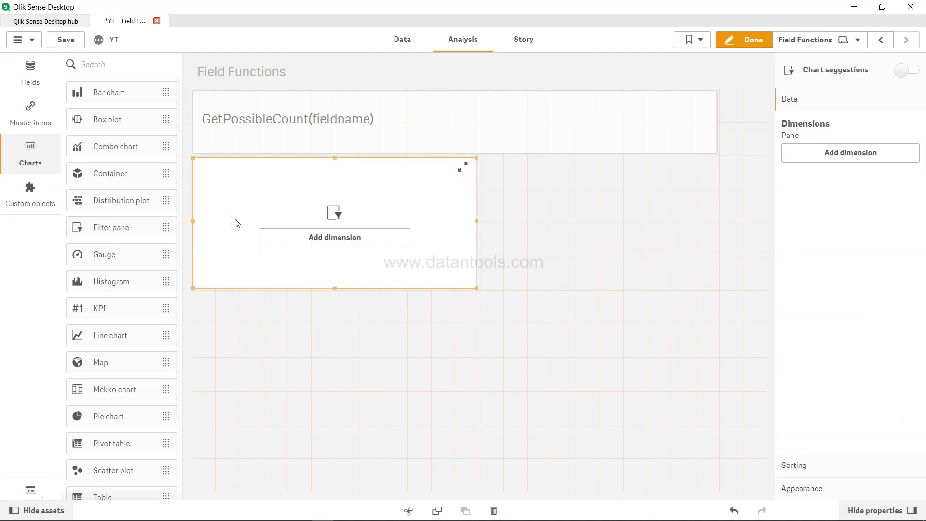
left_click(330, 245)
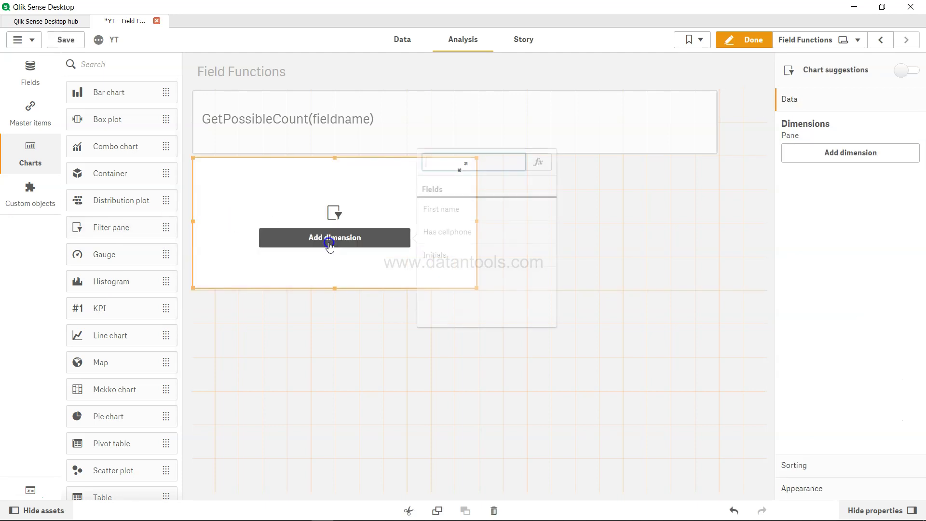
left_click(436, 209)
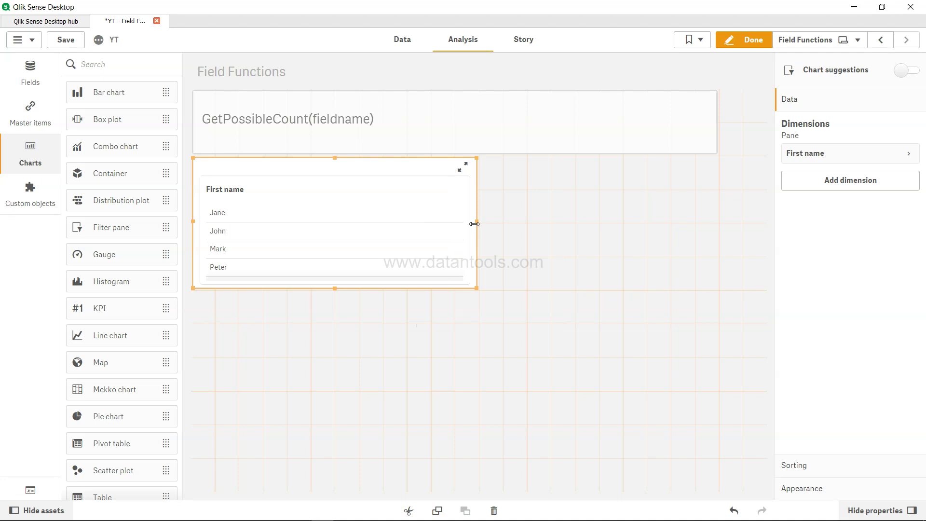
left_click_drag(477, 220, 283, 207)
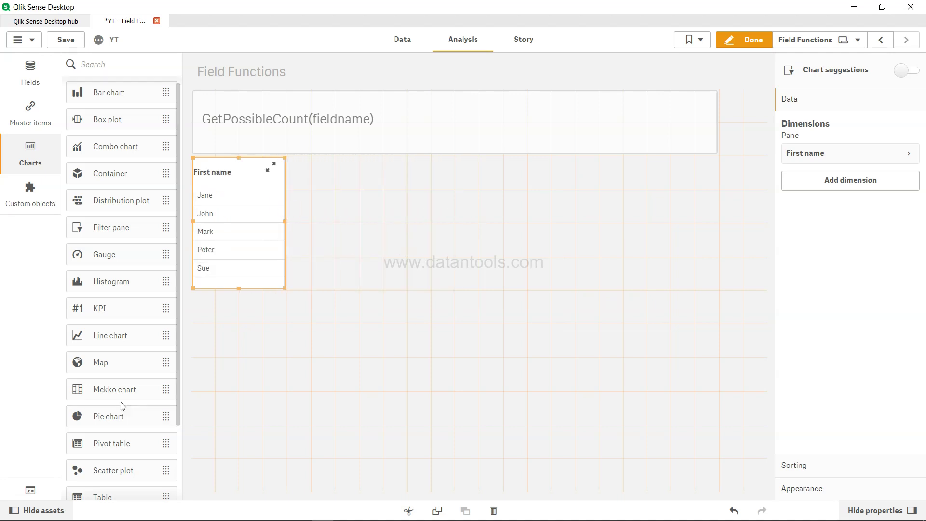
Step: Place a KPI beside the pane with measure GetPossibleCount([First name]), showing 5
scroll(122, 406, "down", 1)
scroll(122, 406, "up", 1)
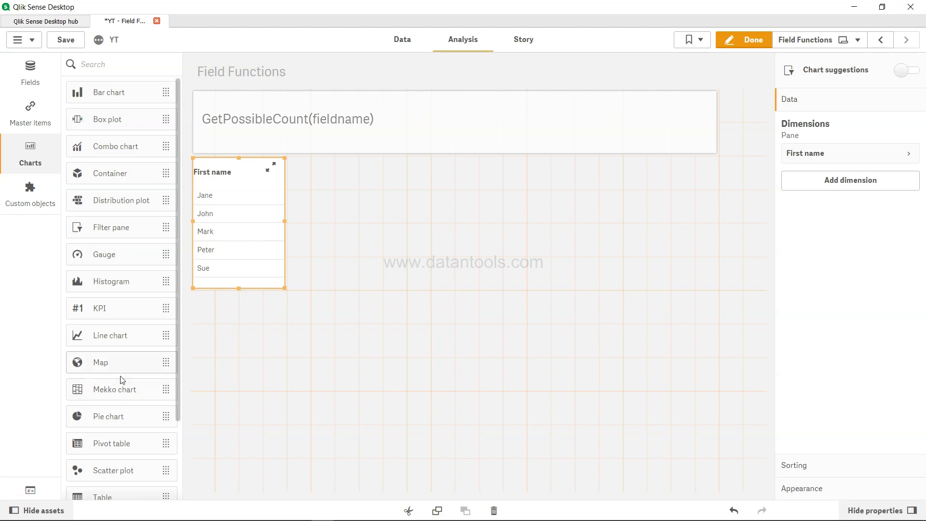
left_click_drag(131, 318, 511, 259)
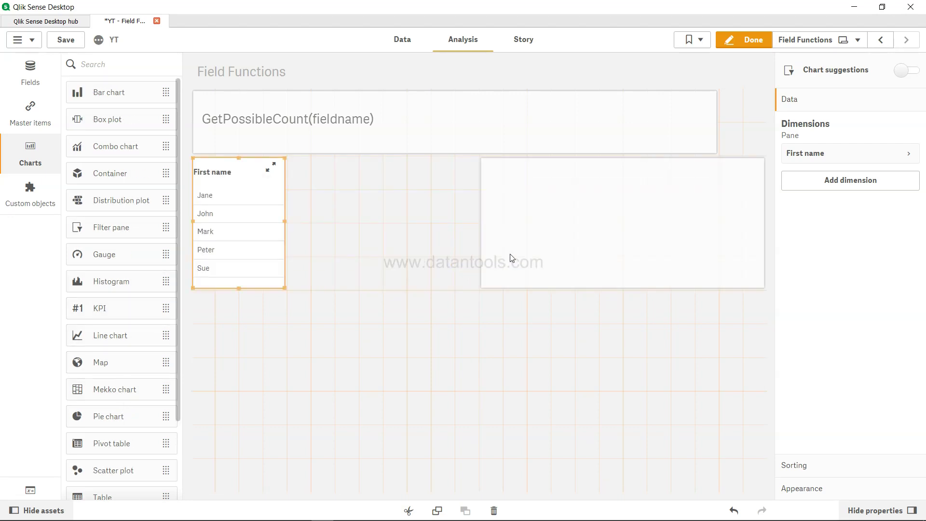
left_click_drag(524, 197, 384, 209)
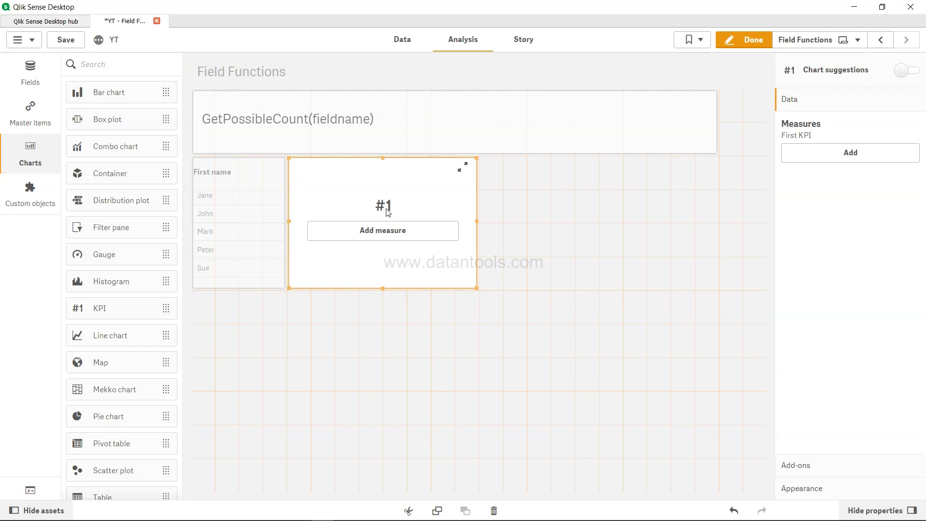
left_click(383, 233)
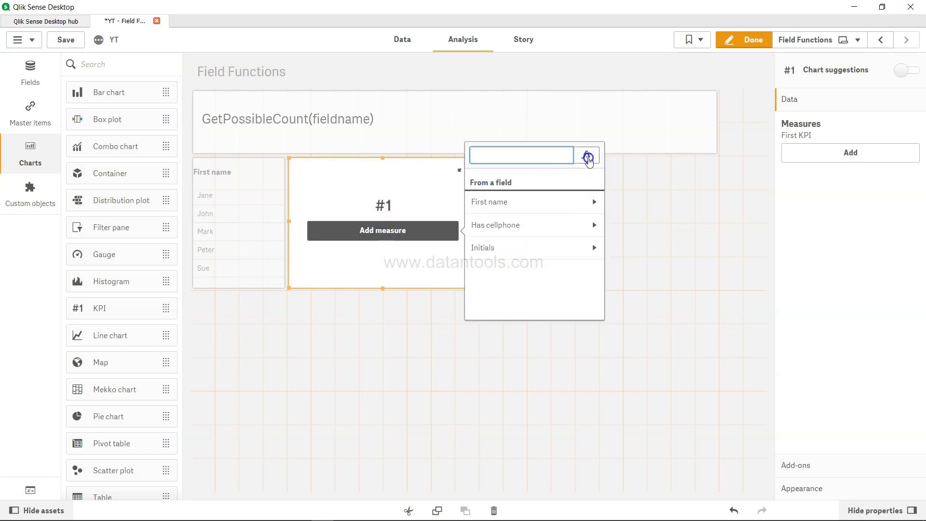
left_click(587, 156)
type("Get")
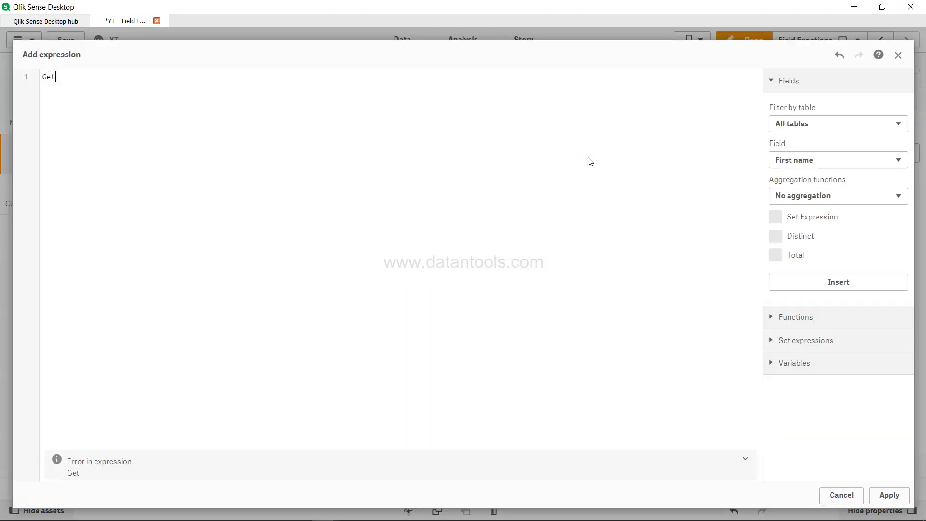
type("PossibleCount(Fir")
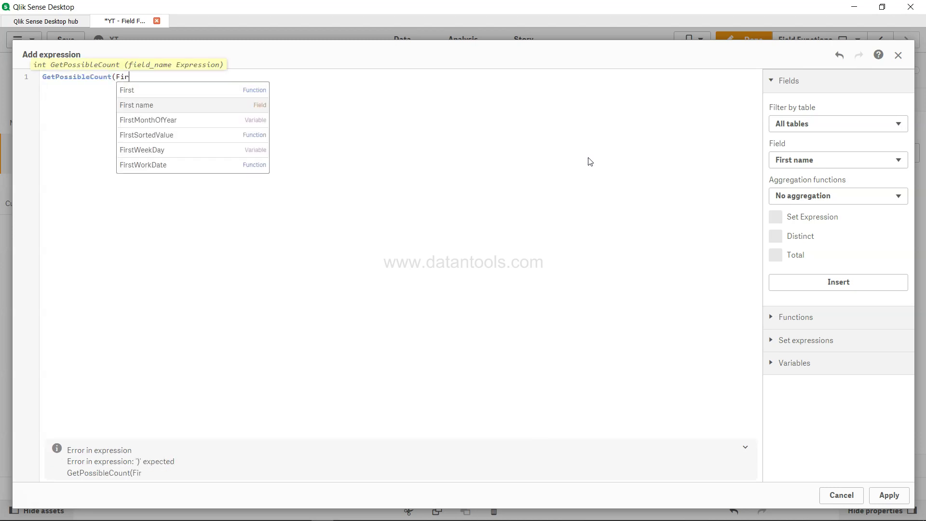
key("Return")
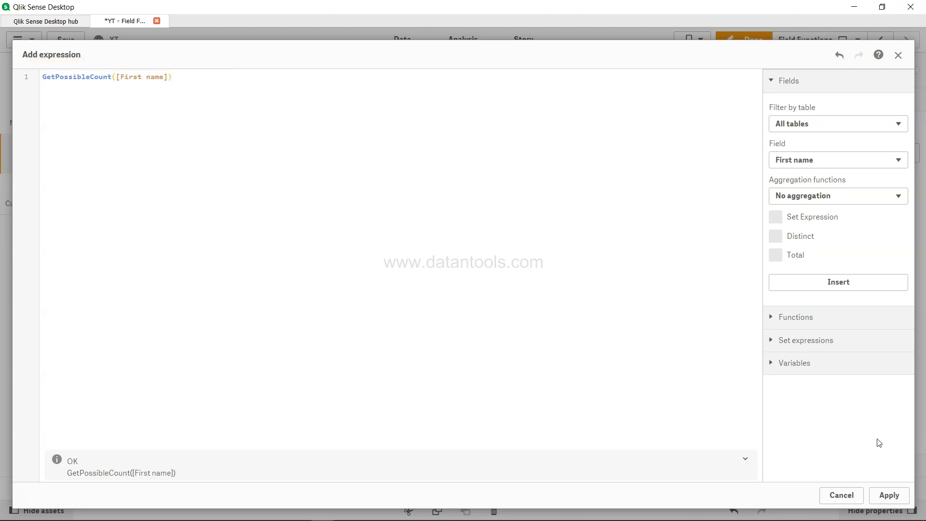
left_click(889, 497)
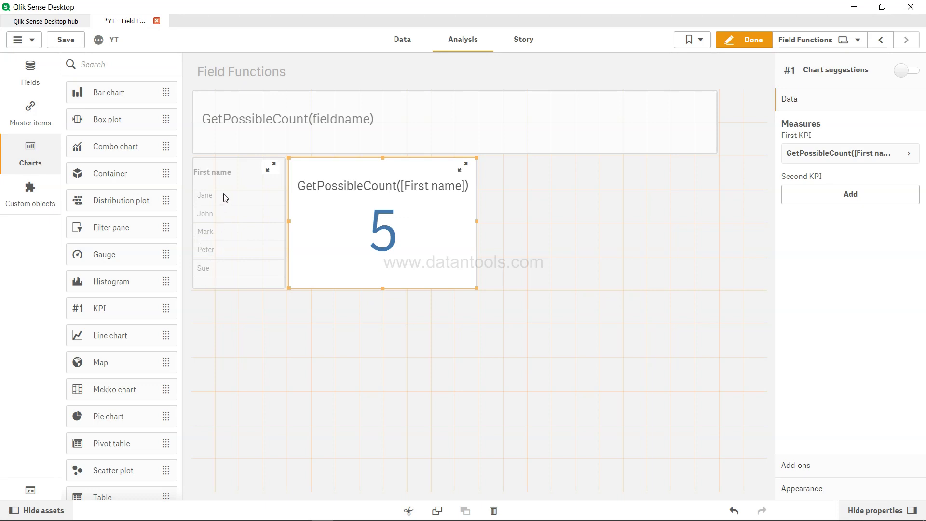
Step: Leave edit mode, select Jane then John to watch the KPI show 1 and 2, then clear the selection
left_click(744, 40)
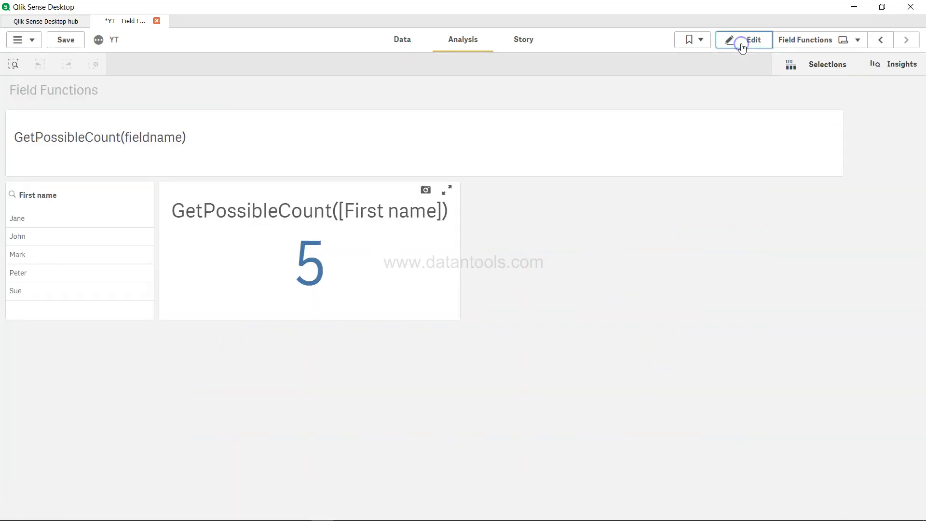
left_click(65, 222)
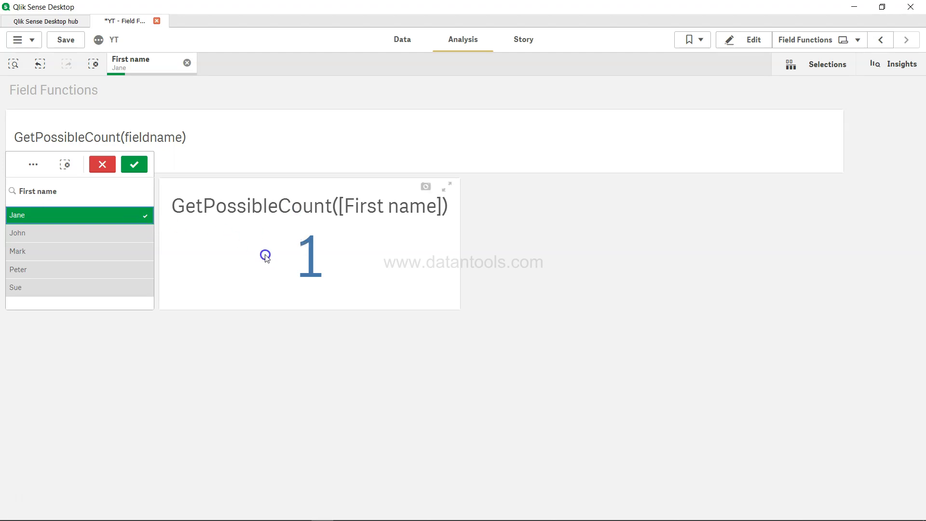
left_click(121, 233)
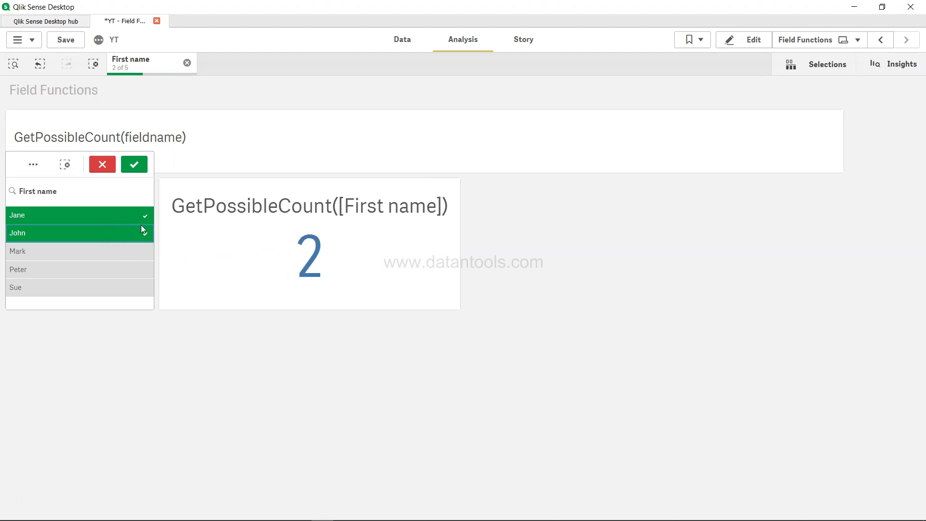
left_click(103, 165)
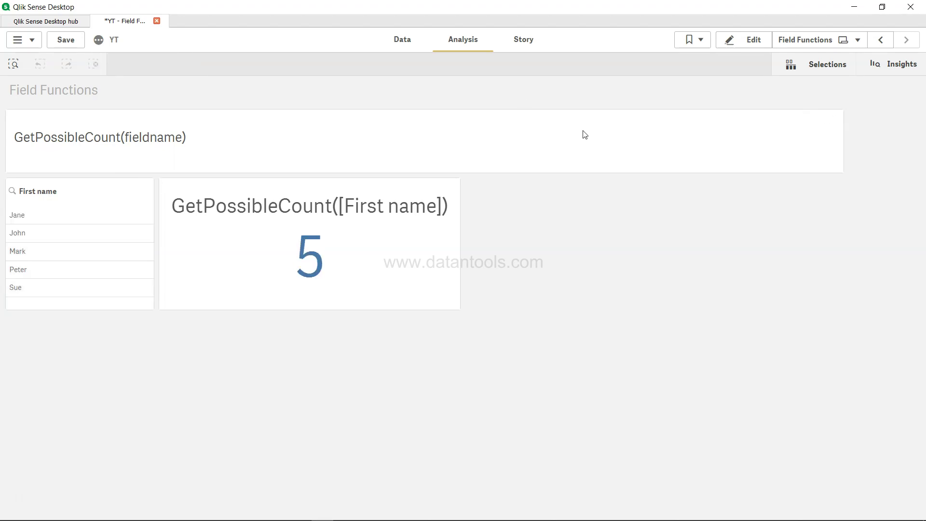
Step: Add Initials as a second list in the First name filter pane
left_click(748, 40)
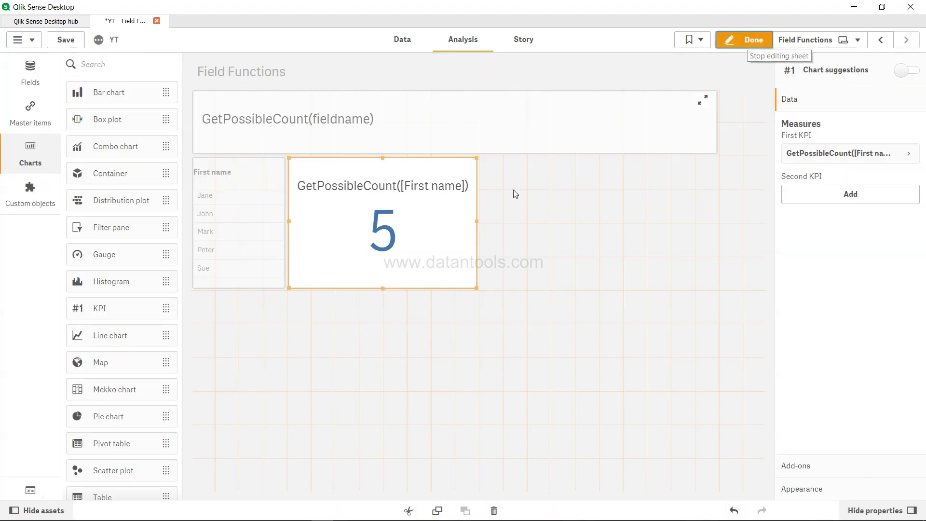
left_click(254, 193)
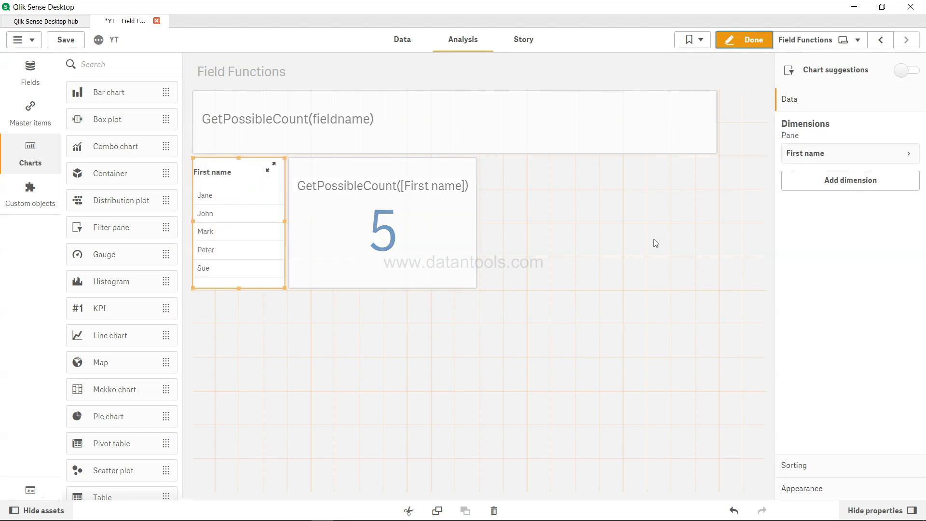
left_click(861, 184)
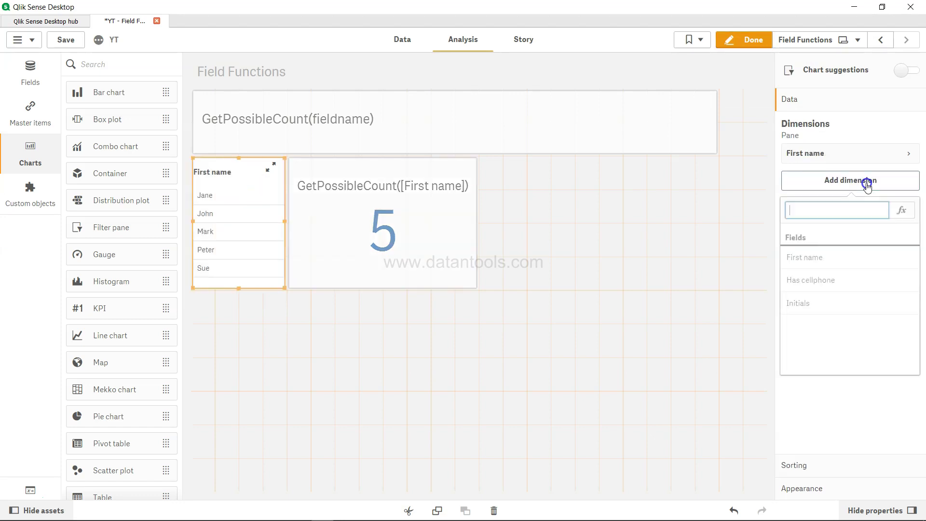
left_click(837, 305)
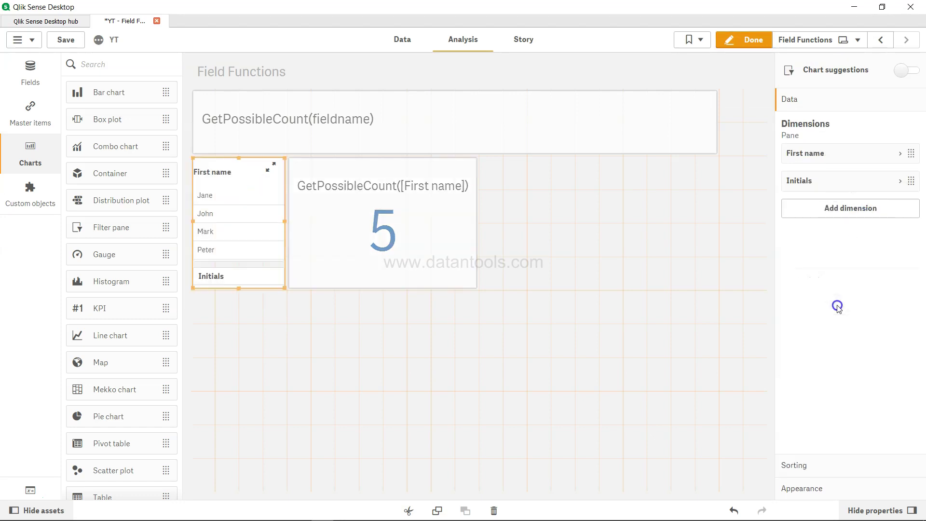
left_click(751, 41)
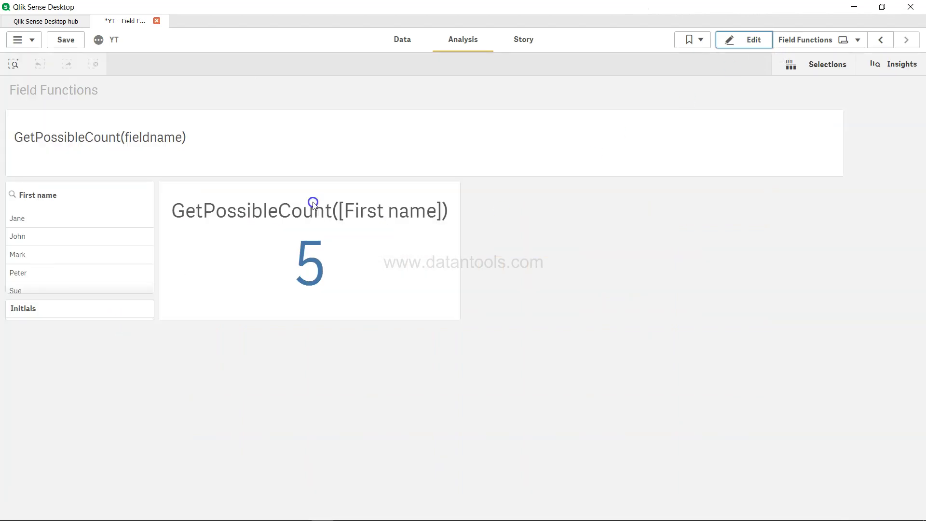
left_click(769, 39)
Step: Move the KPI to the right and make the filter pane wider and taller to show all Initials
left_click(321, 237)
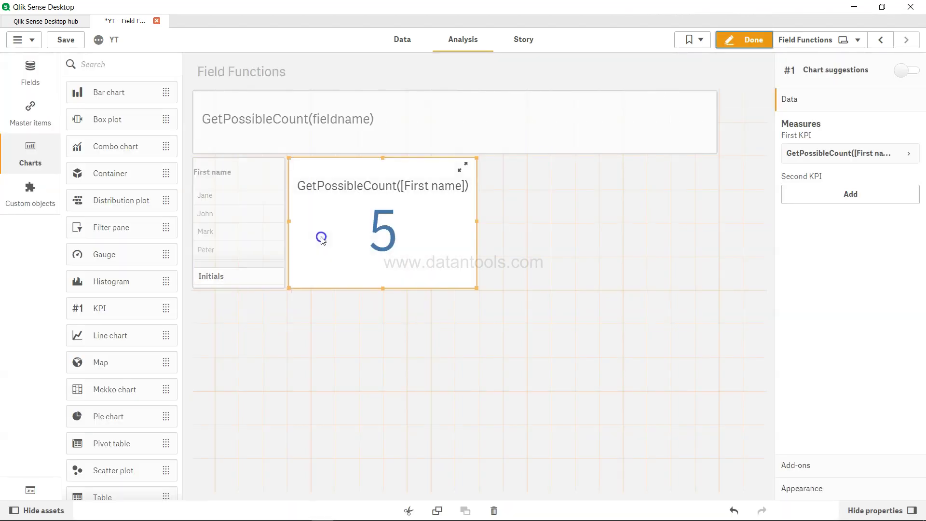
left_click_drag(353, 231, 482, 223)
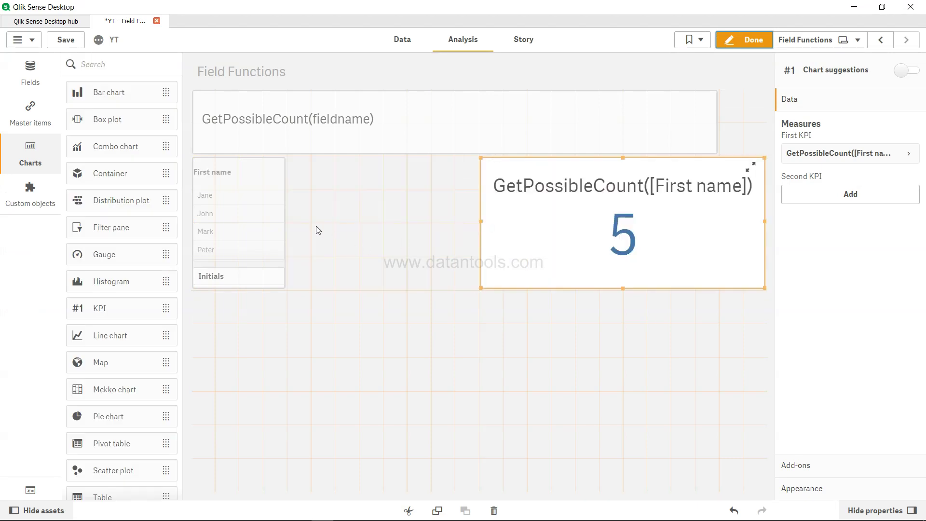
left_click(273, 212)
left_click_drag(284, 220, 387, 219)
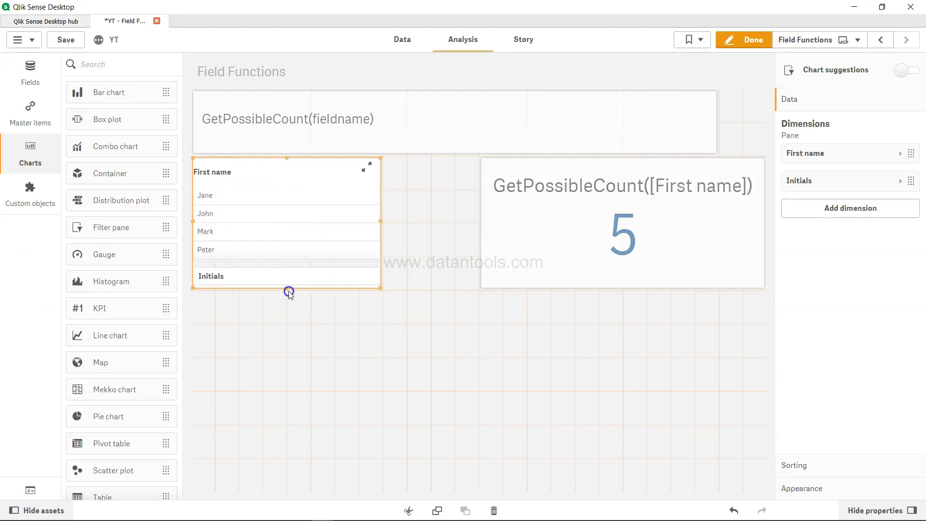
left_click_drag(287, 289, 284, 407)
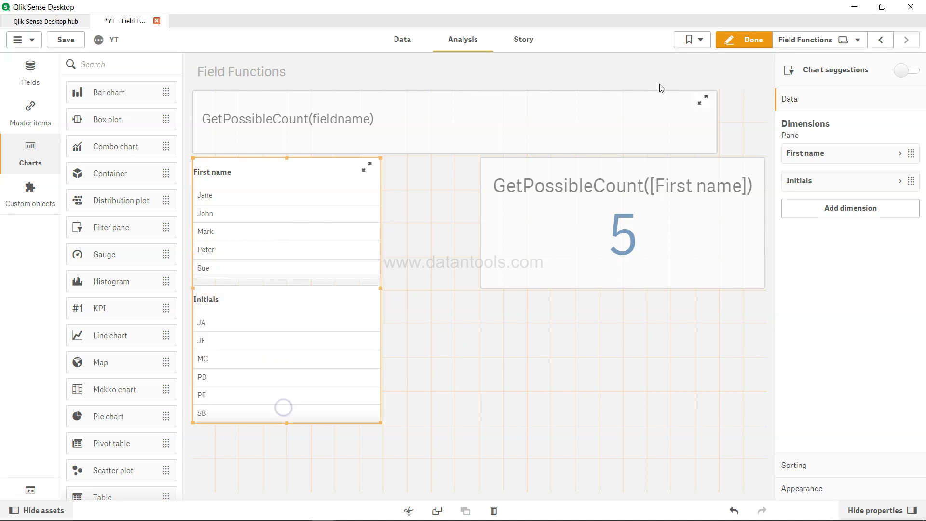
Step: Test the panes in view mode by selecting Jane and then clearing it
left_click(734, 39)
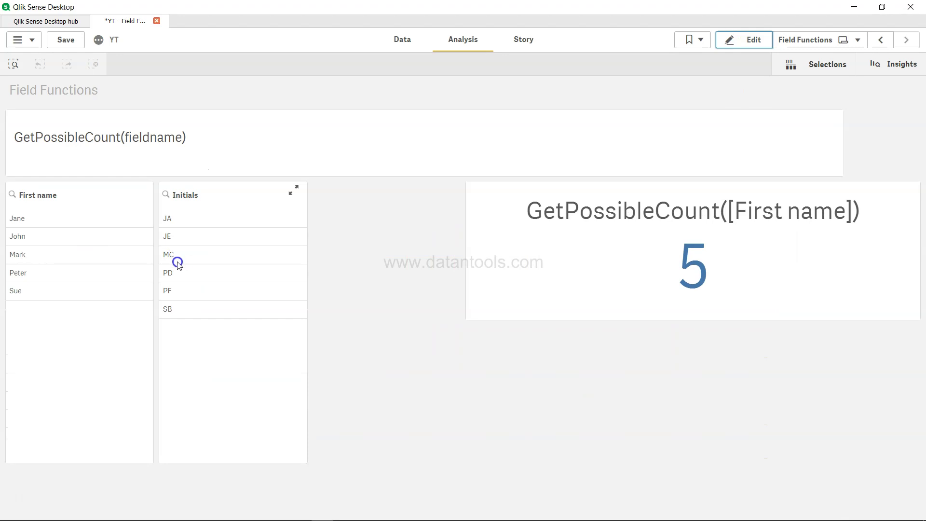
left_click(66, 222)
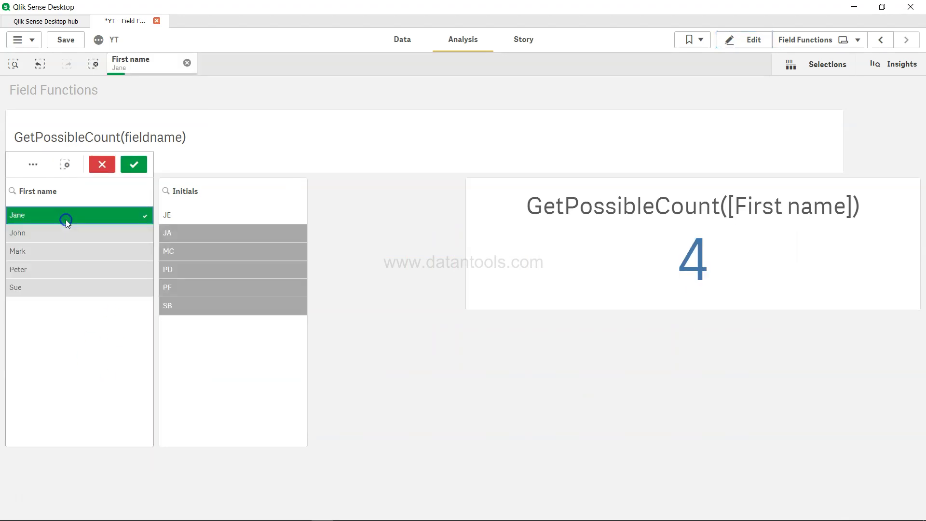
left_click(66, 219)
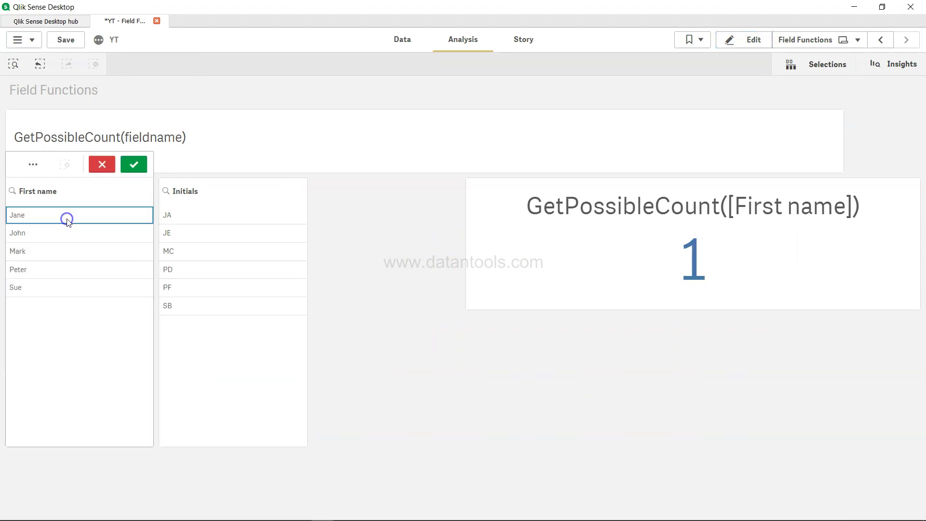
Step: Change the KPI measure from GetPossibleCount([First name]) to GetPossibleCount(Initials), now showing 6
left_click(752, 42)
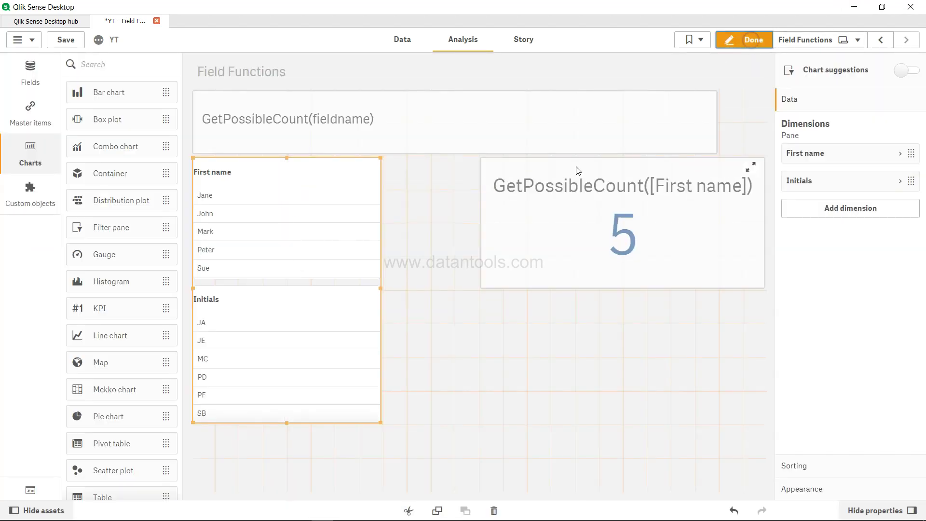
left_click(574, 265)
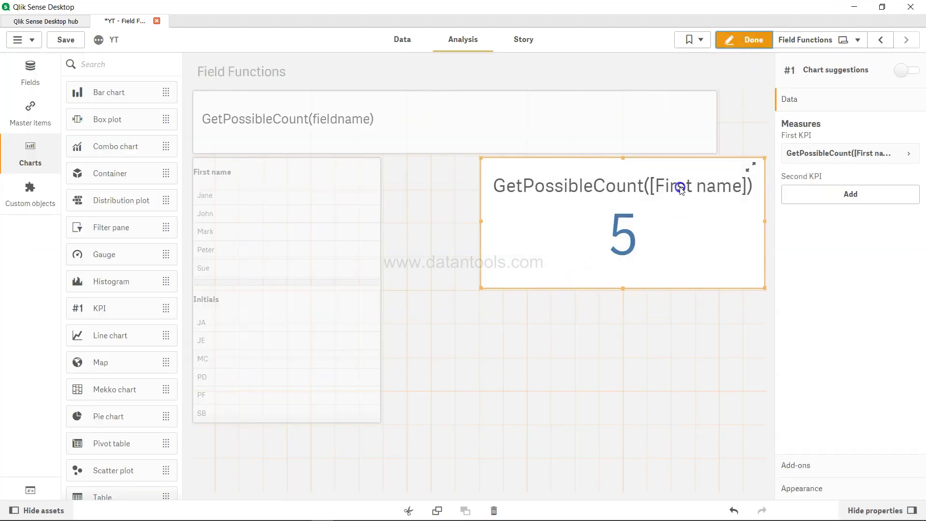
left_click(908, 153)
left_click(900, 190)
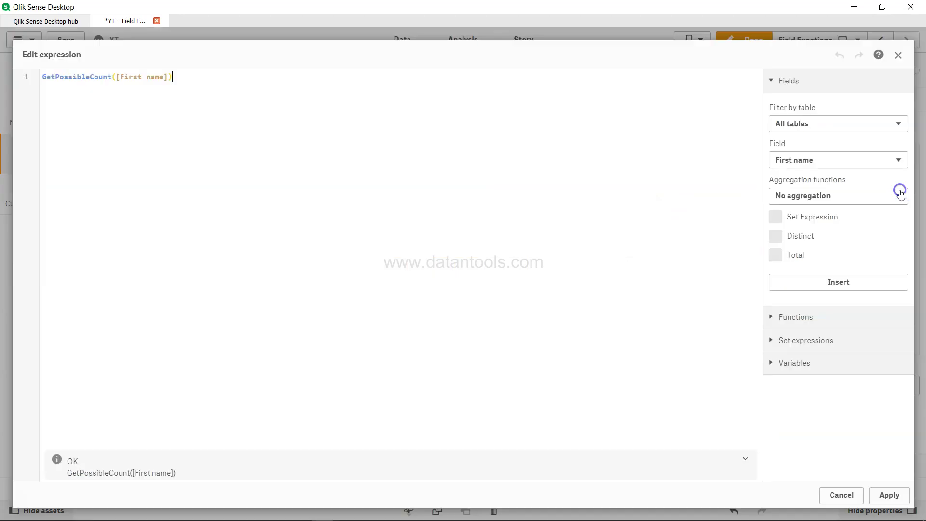
left_click_drag(118, 79, 171, 77)
left_click(171, 77)
key("ctrl+shift+Left")
key("ctrl+shift+Left")
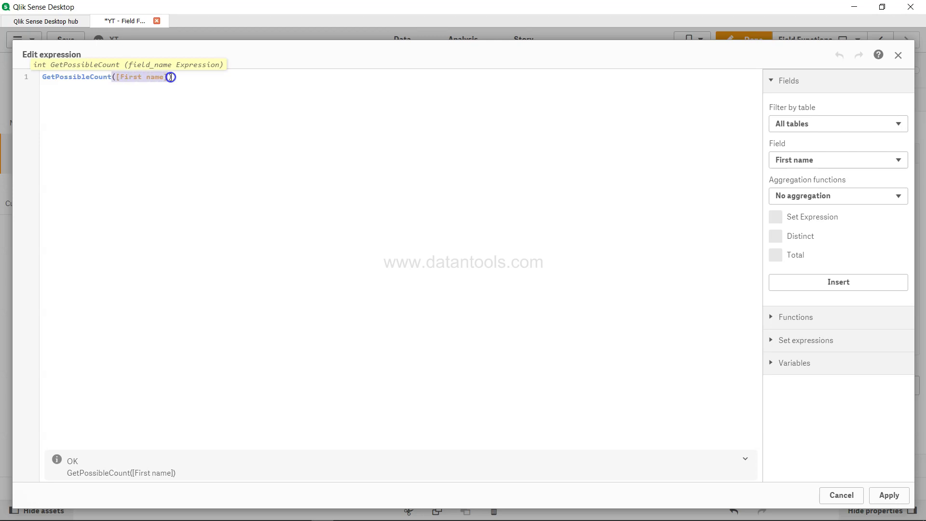
type("Ind")
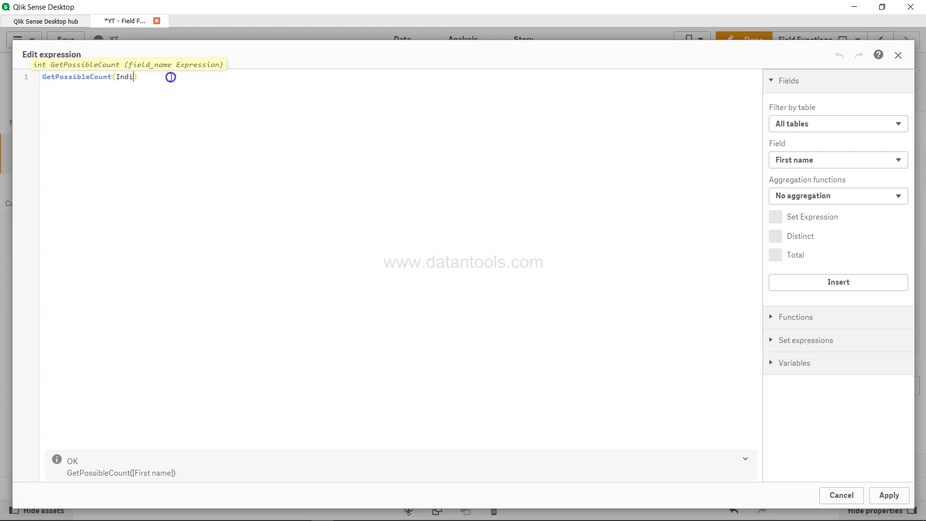
type("i")
key("Return")
left_click(889, 495)
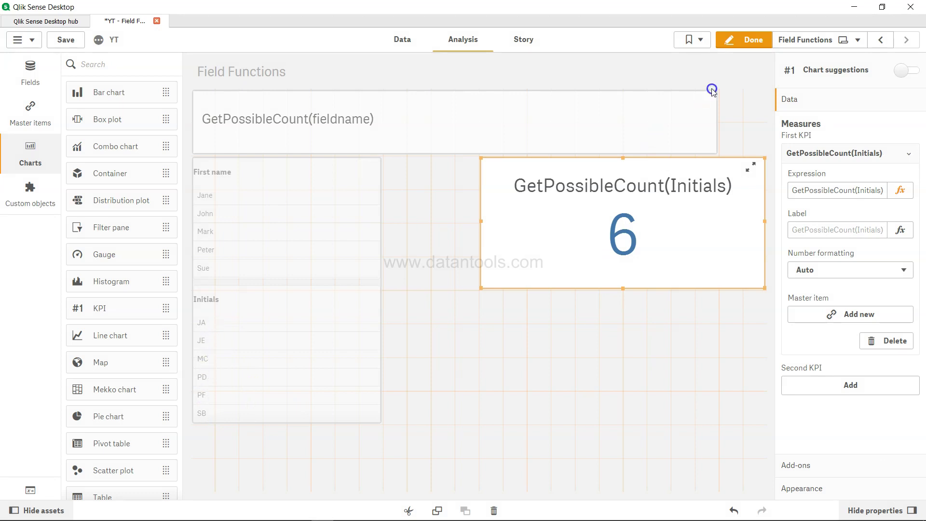
Step: Test the Initials KPI with Peter, then Jane, then Peter again, ending at 2 (PD, PF)
left_click(752, 38)
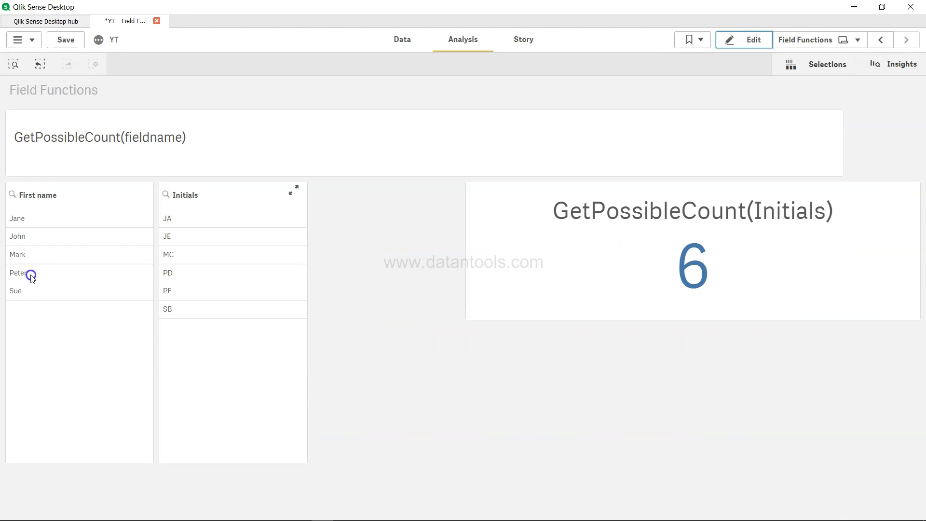
left_click(16, 273)
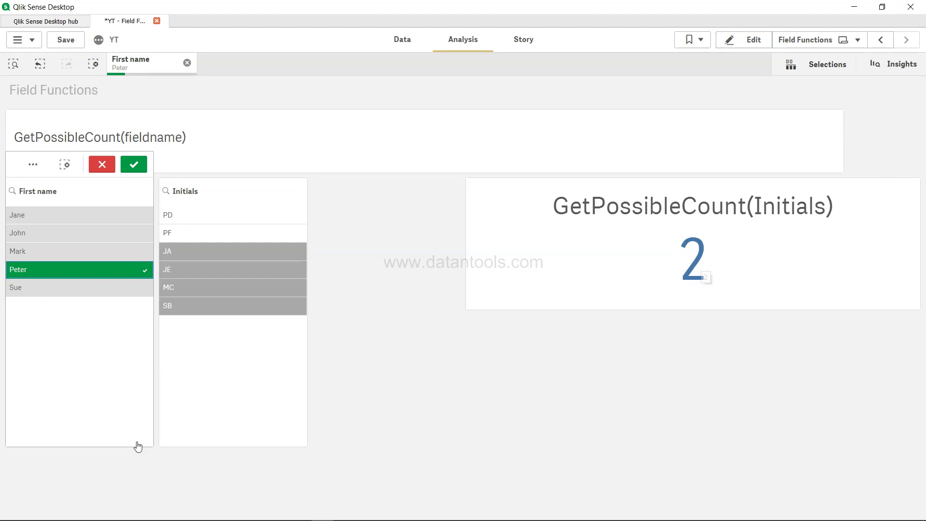
left_click(106, 269)
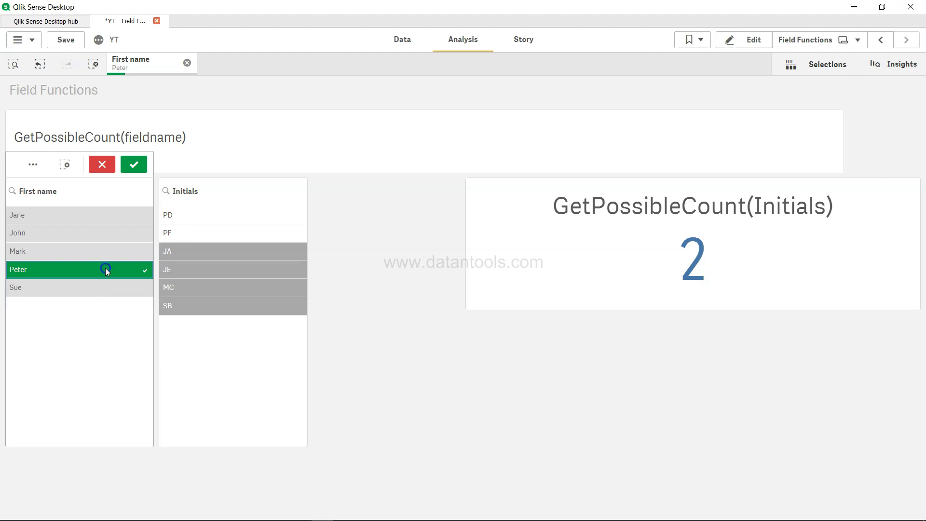
left_click(65, 215)
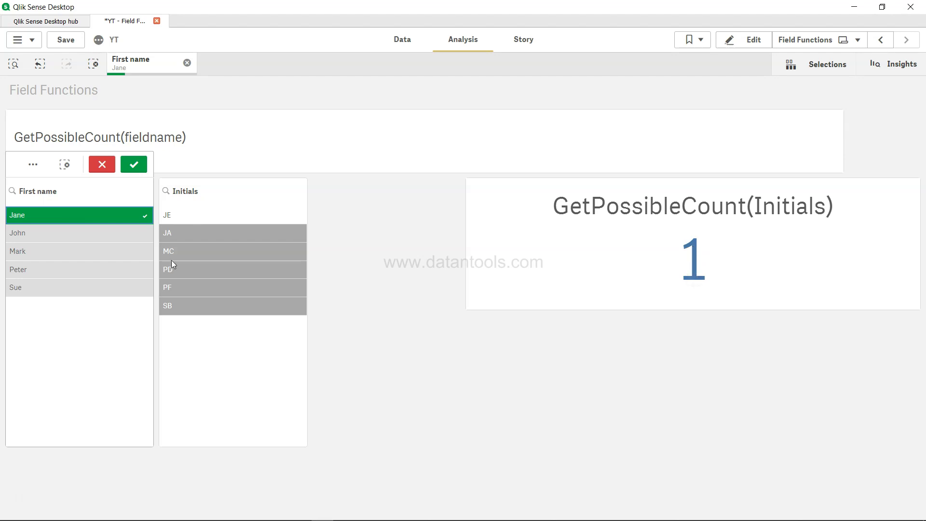
left_click(114, 215)
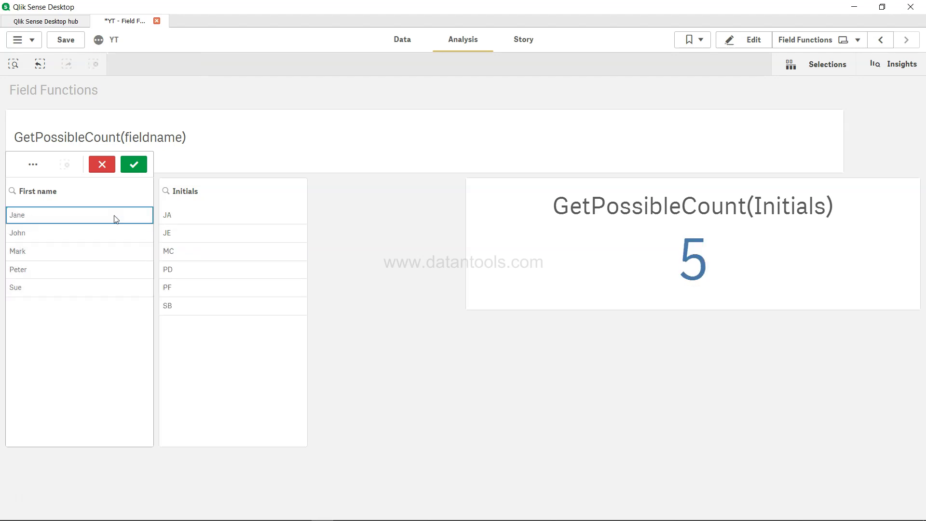
left_click(83, 271)
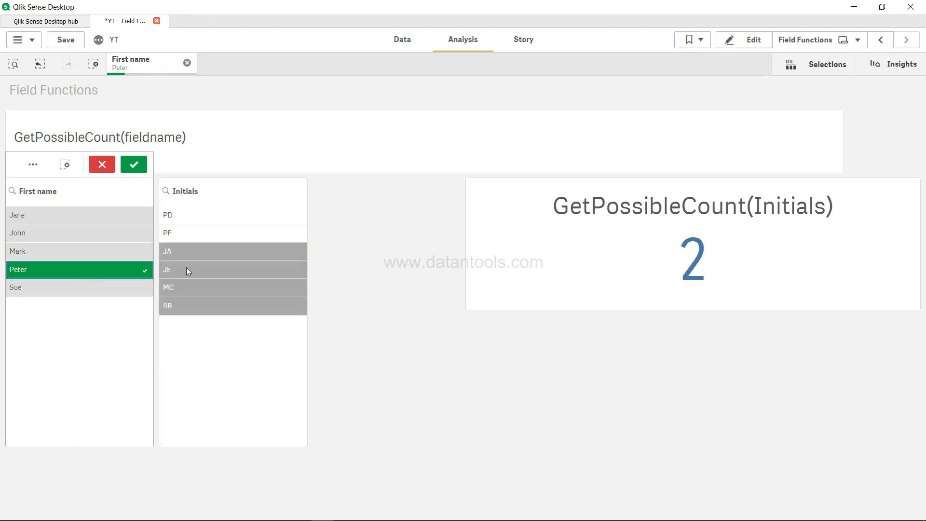